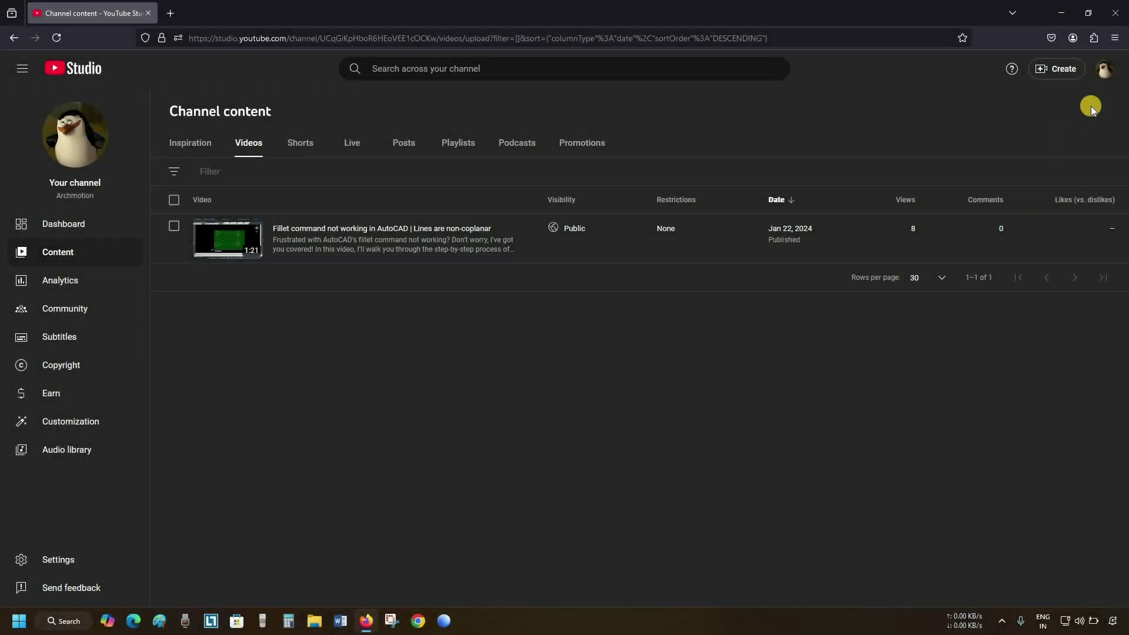
- Check that Archmotion is the only switchable account, then open YouTube Studio Settings
{"action": "left_click", "coordinate": [1104, 68]}
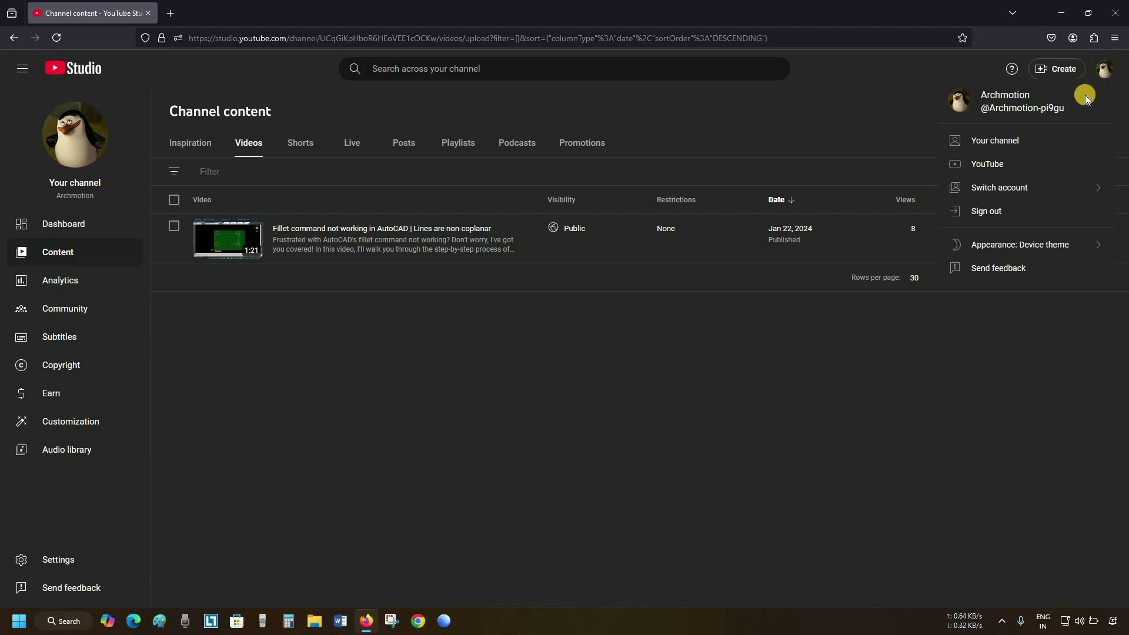
{"action": "left_click", "coordinate": [1004, 187]}
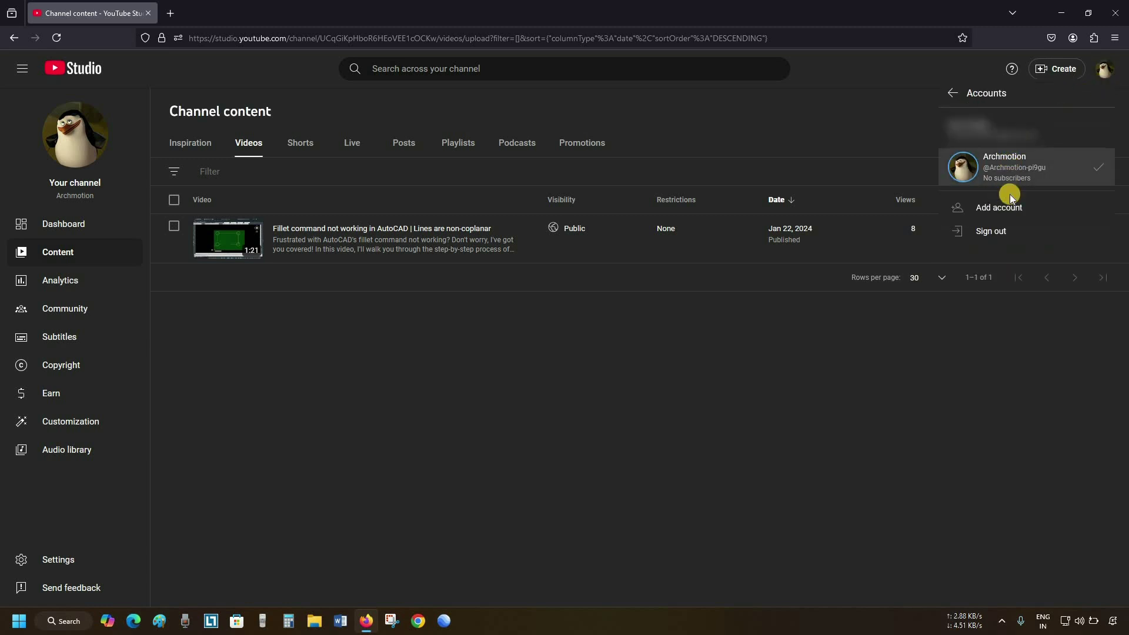
{"action": "left_click", "coordinate": [922, 396]}
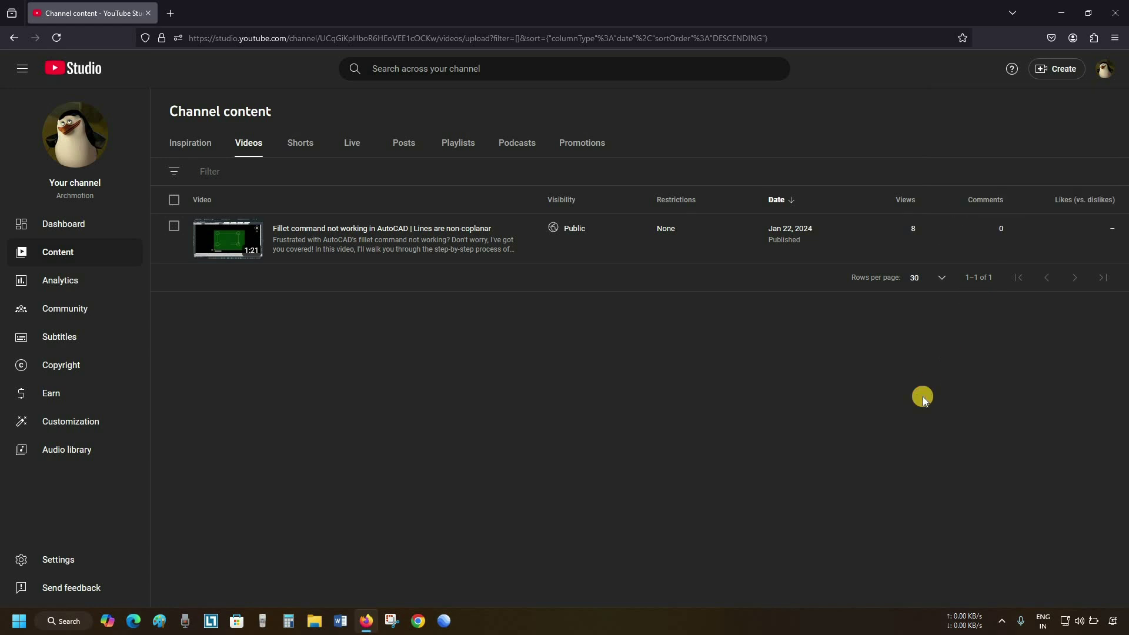
{"action": "left_click", "coordinate": [77, 555]}
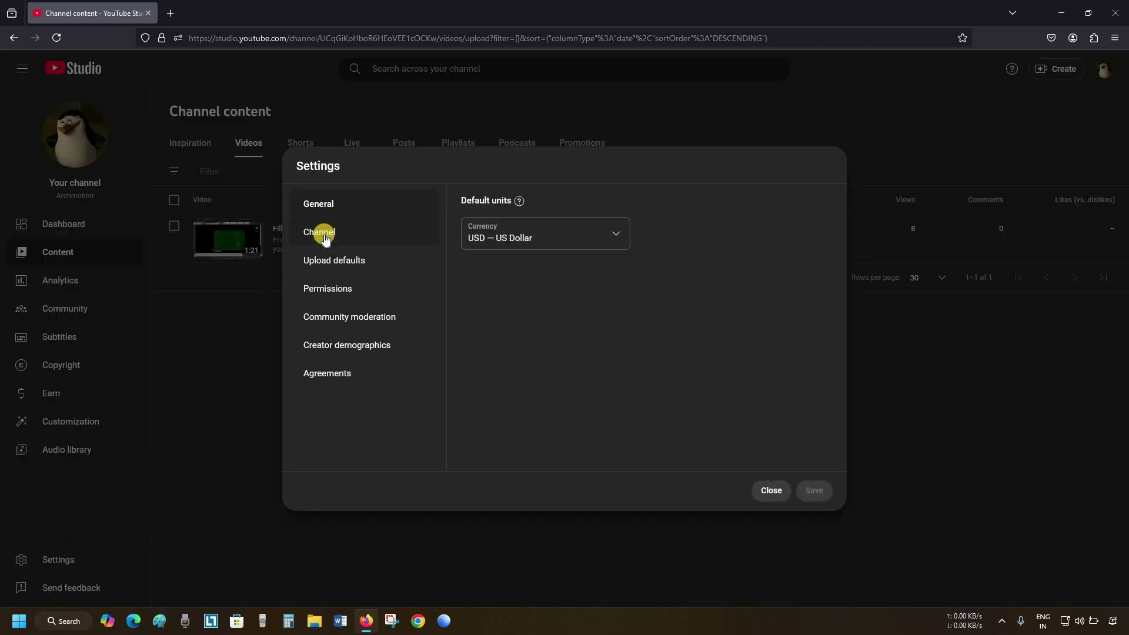
- From Channel > Advanced settings, open Manage YouTube account in a new tab
{"action": "left_click", "coordinate": [324, 234]}
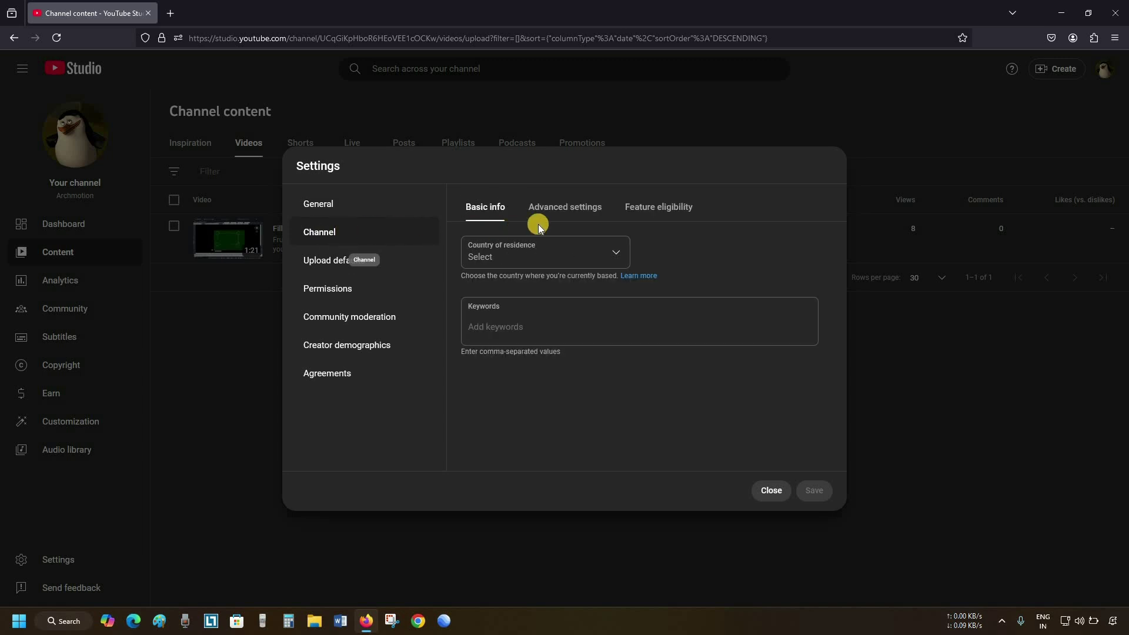
{"action": "left_click", "coordinate": [580, 209]}
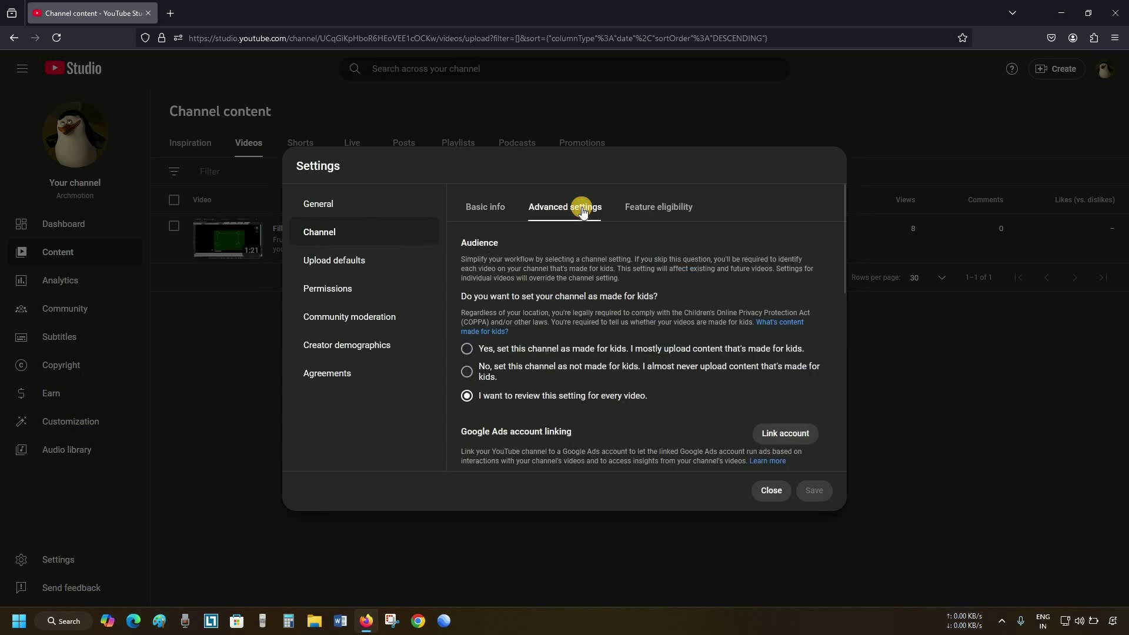
{"action": "scroll", "coordinate": [552, 369], "scroll_direction": "down", "scroll_amount": 7}
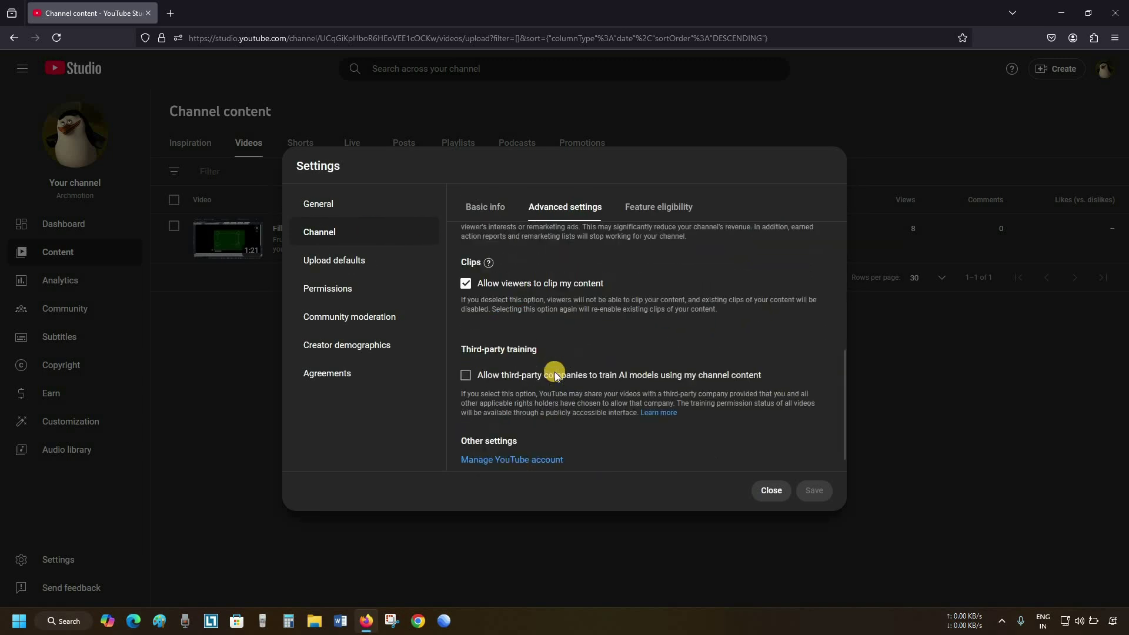
{"action": "left_click", "coordinate": [540, 433]}
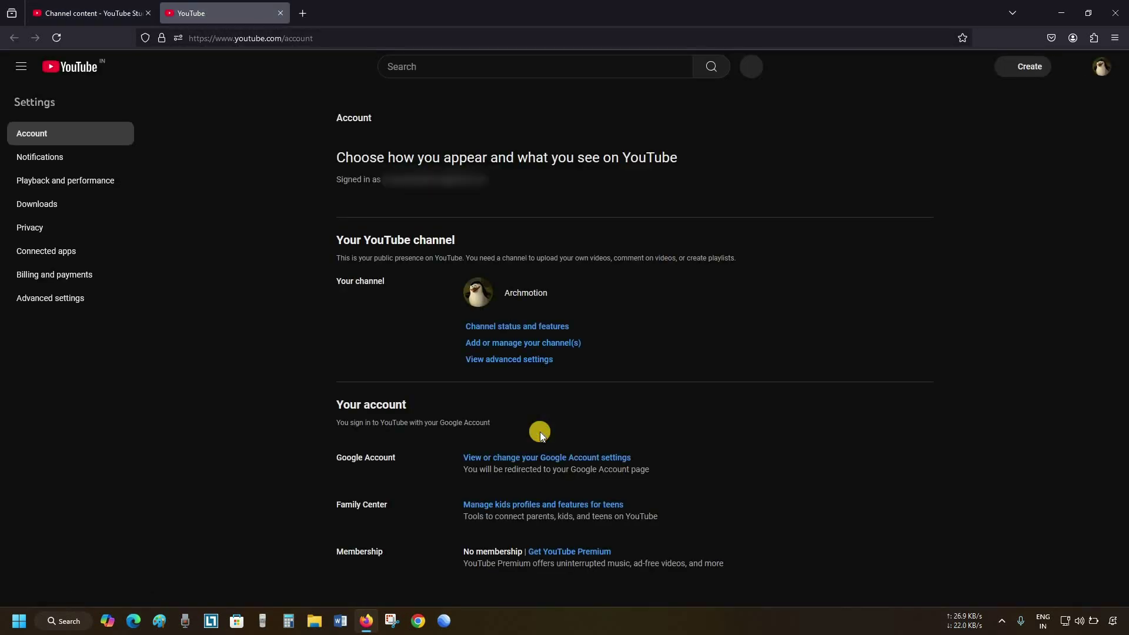
- Try moving the channel to a brand account, then show the All channels list with only Archmotion
{"action": "left_click", "coordinate": [496, 360]}
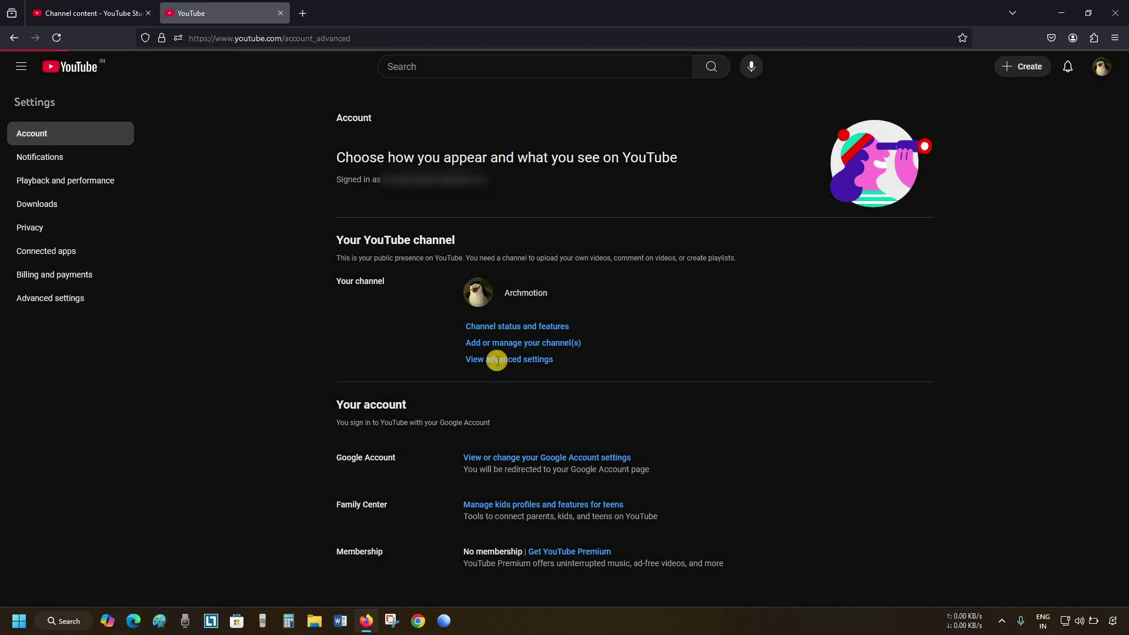
{"action": "left_click", "coordinate": [492, 351]}
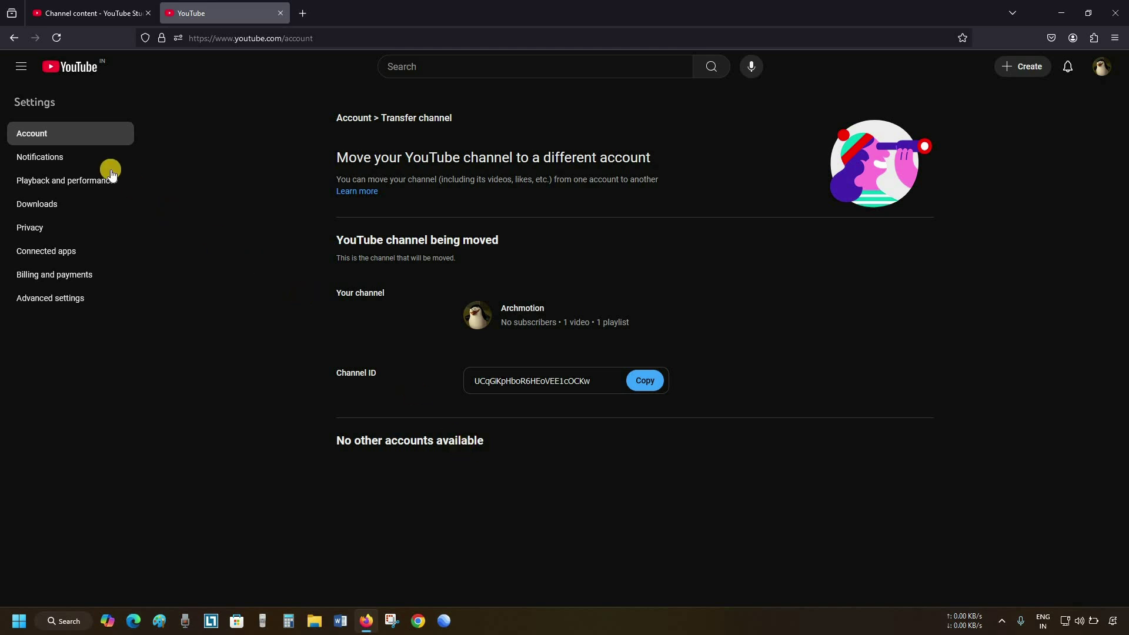
{"action": "left_click", "coordinate": [56, 135]}
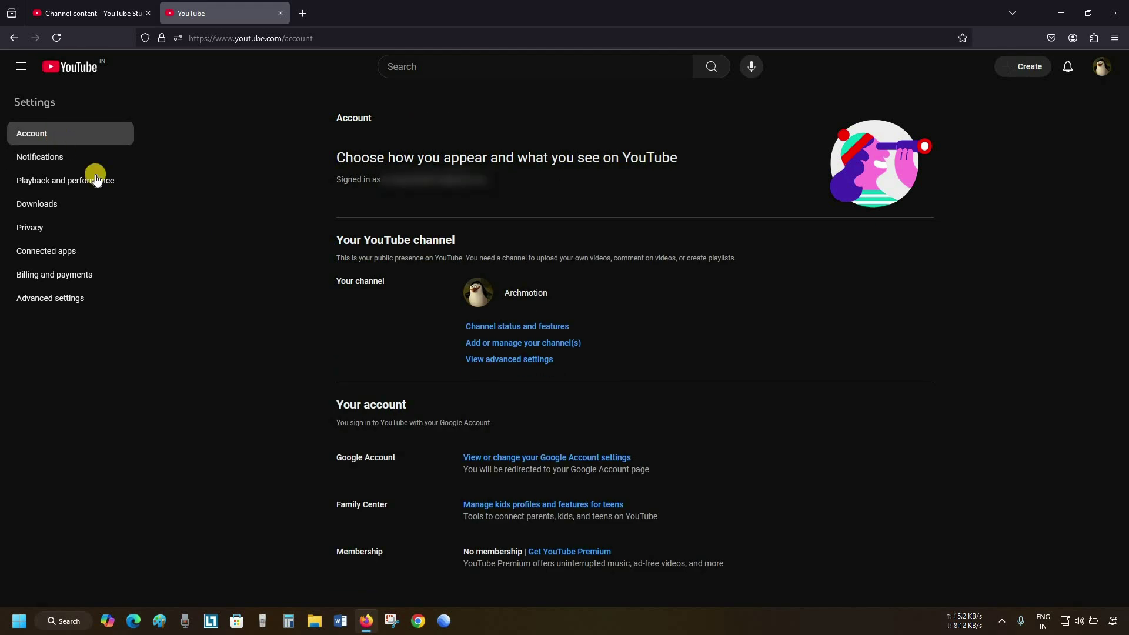
{"action": "left_click", "coordinate": [501, 344]}
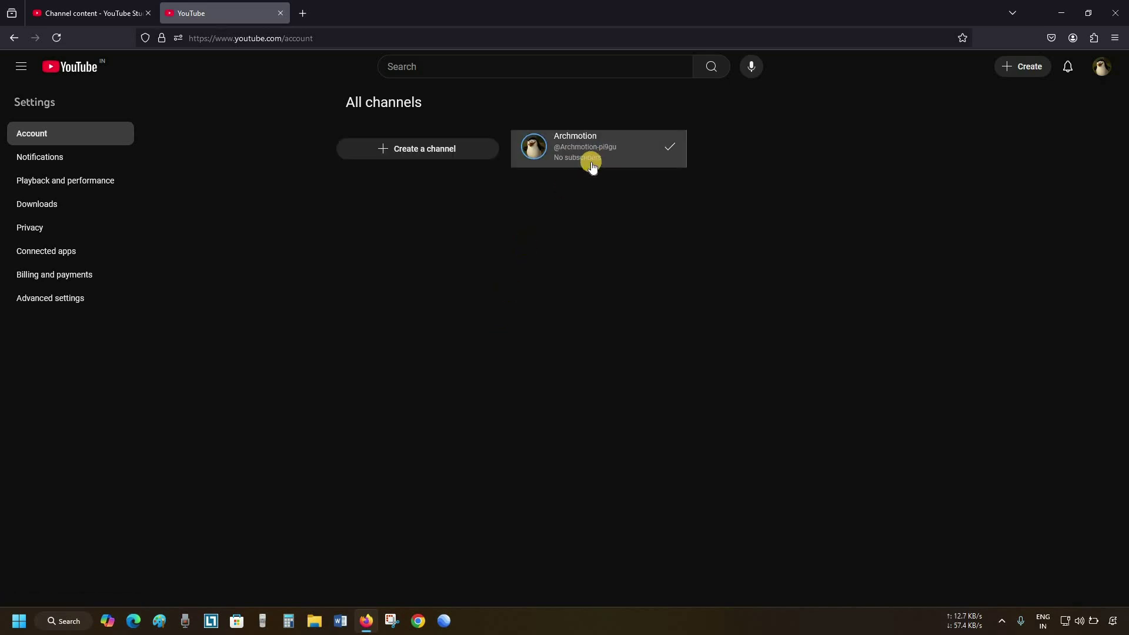
{"action": "left_click", "coordinate": [416, 148]}
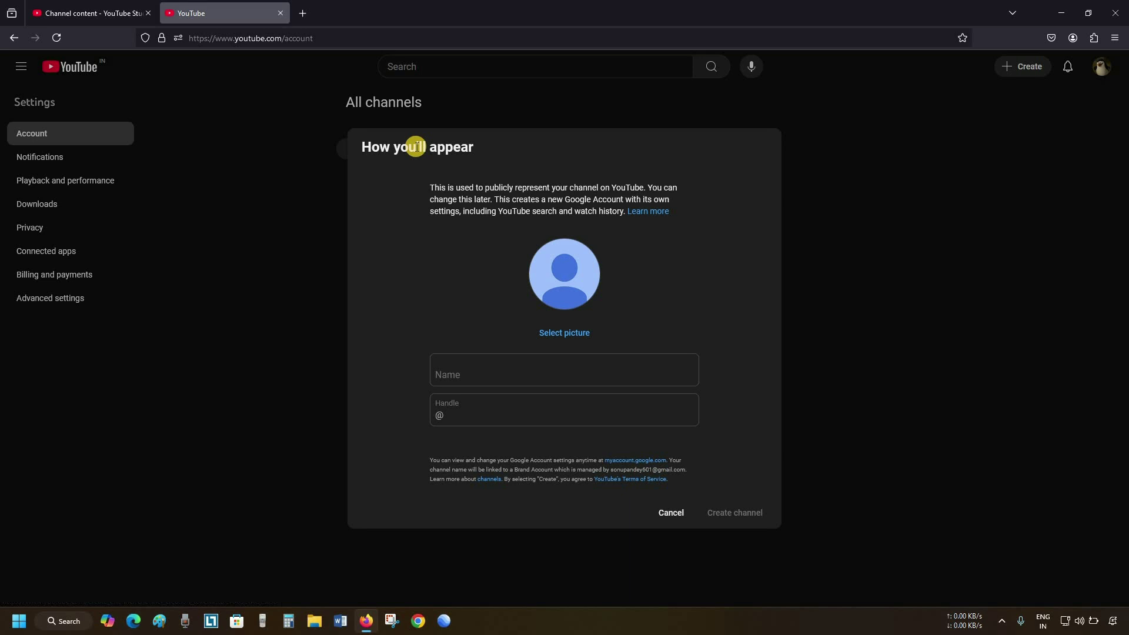
{"action": "left_click", "coordinate": [451, 369]}
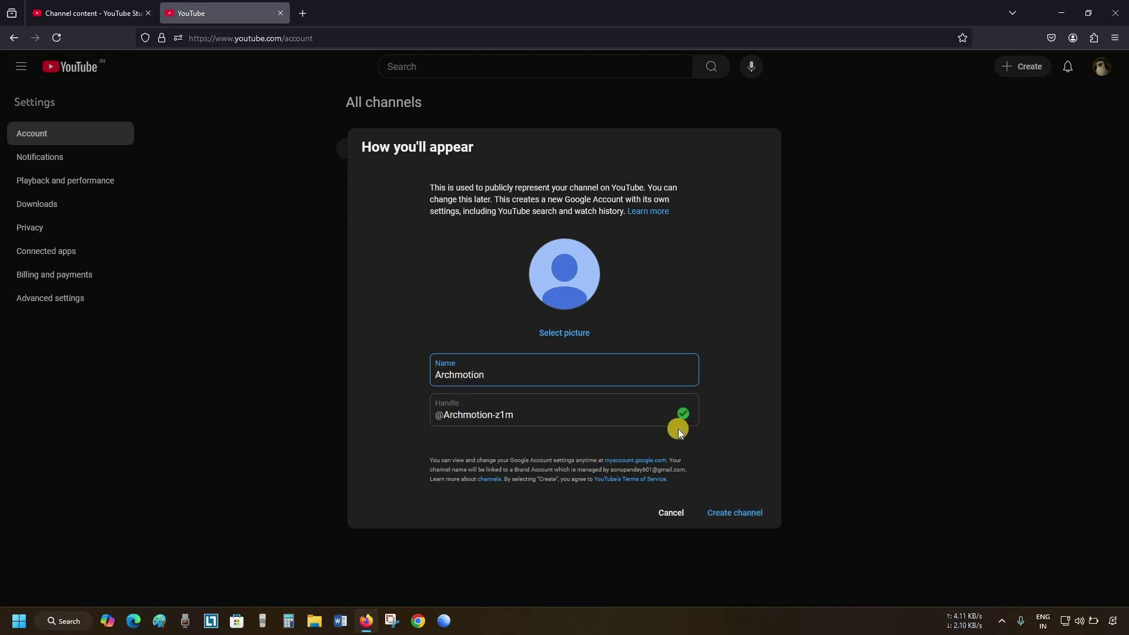
{"action": "left_click", "coordinate": [727, 514]}
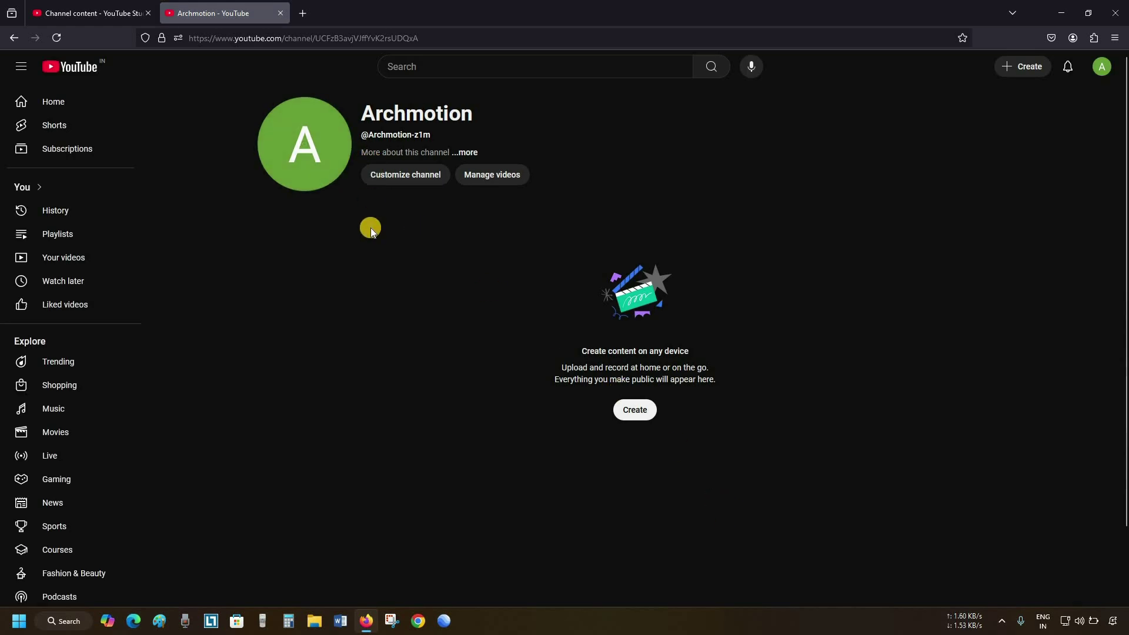
{"action": "left_click", "coordinate": [1102, 67]}
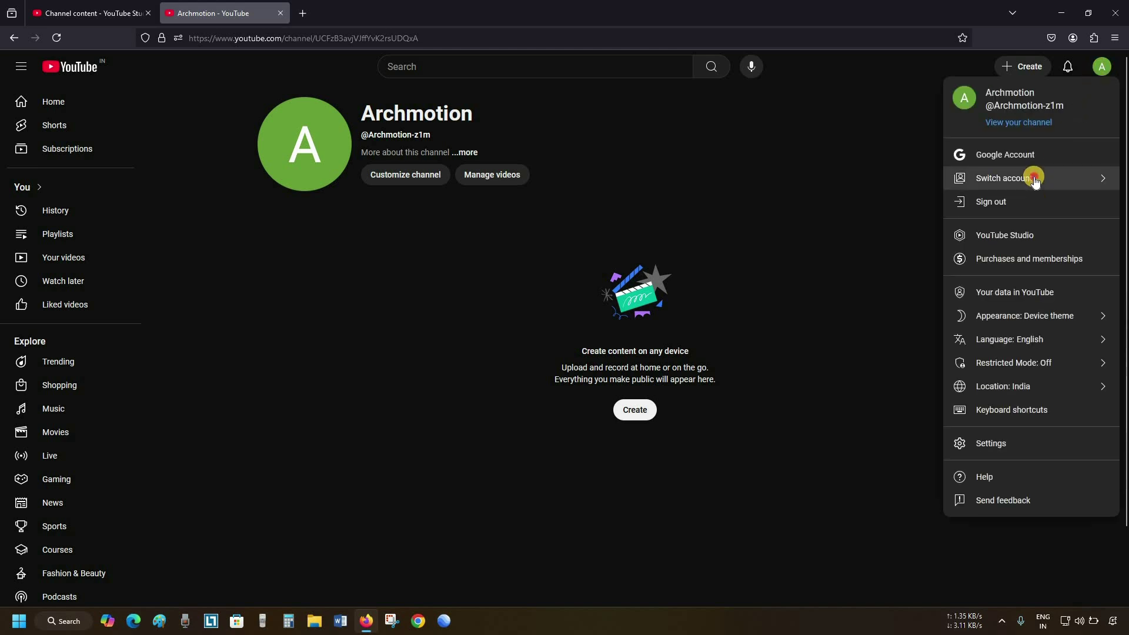
- Check the account list, then open YouTube Studio for the new Archmotion channel past the welcome dialog
{"action": "left_click", "coordinate": [1033, 176]}
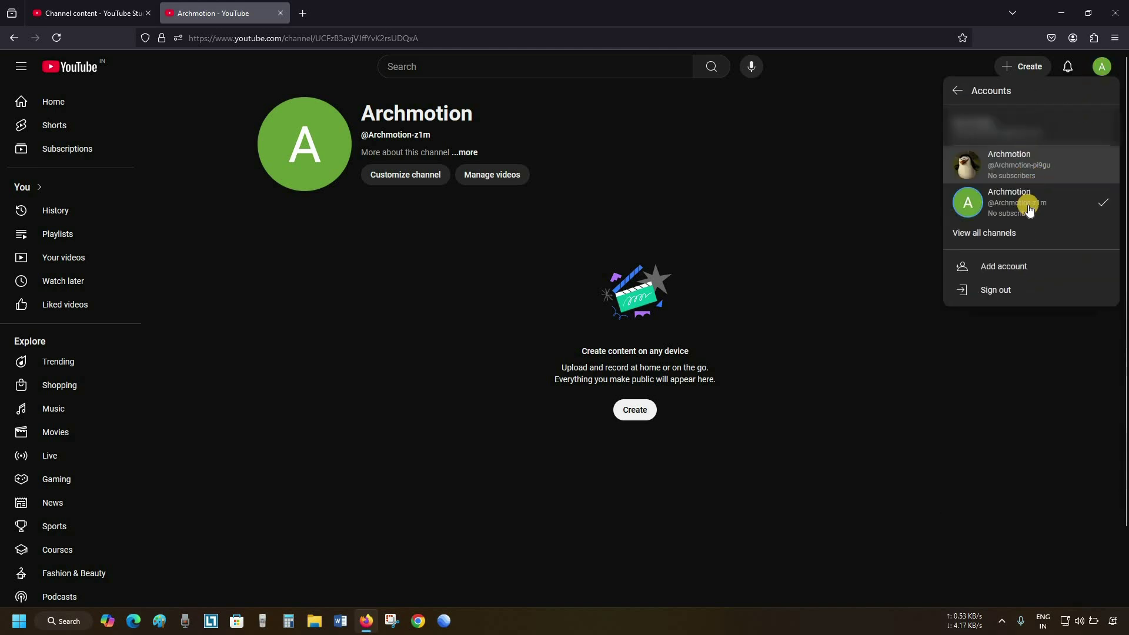
{"action": "left_click", "coordinate": [909, 215]}
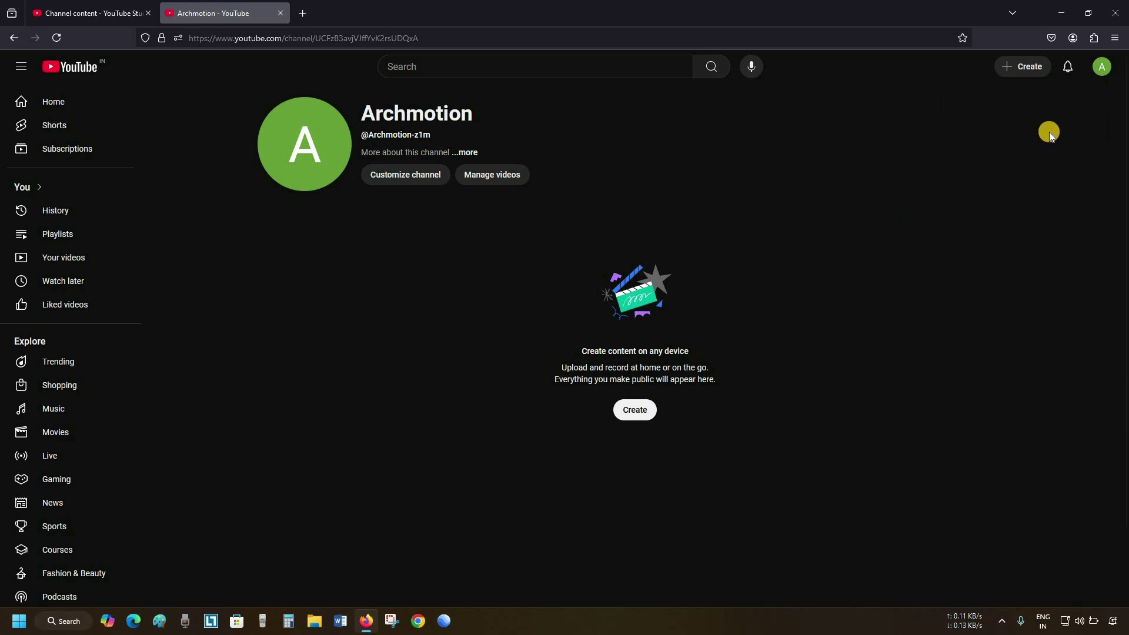
{"action": "left_click", "coordinate": [1101, 76]}
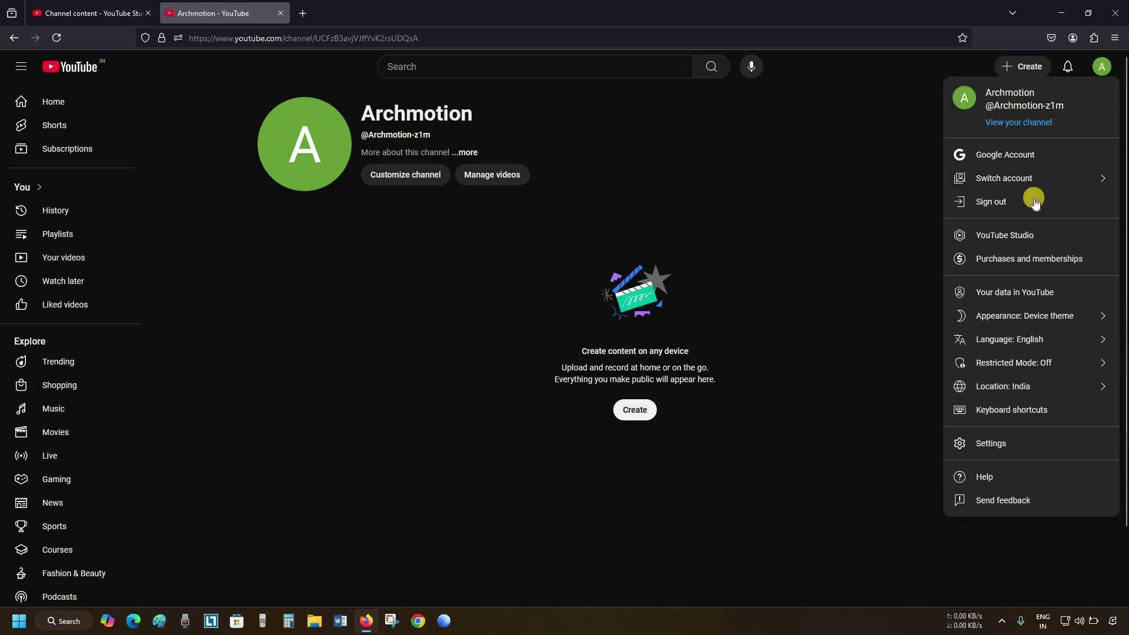
{"action": "left_click", "coordinate": [1014, 238]}
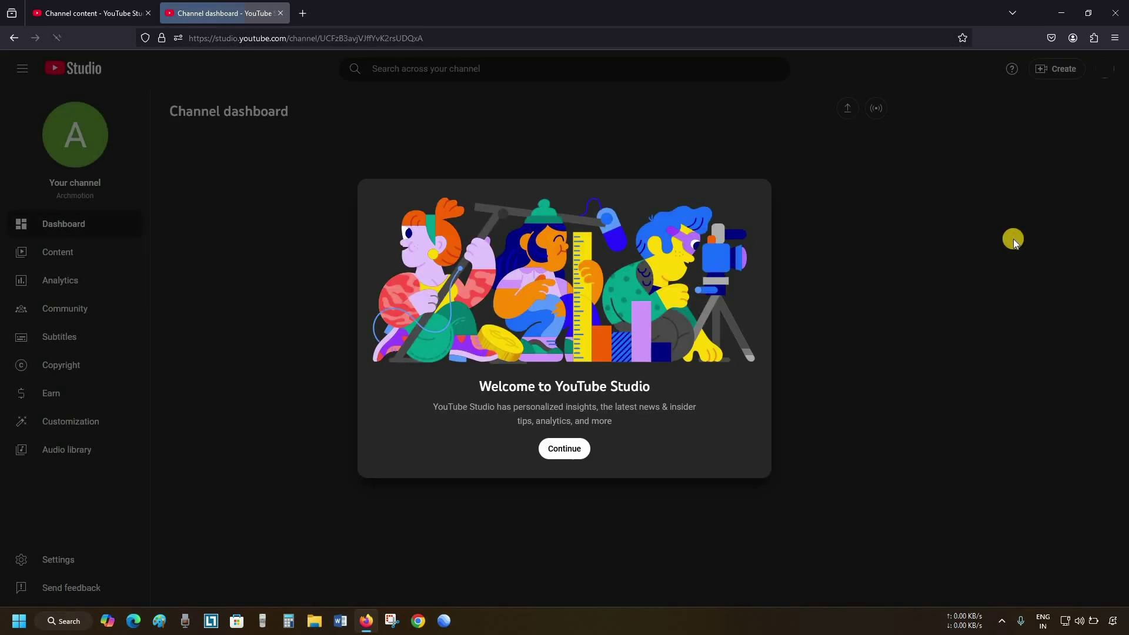
{"action": "left_click", "coordinate": [570, 449]}
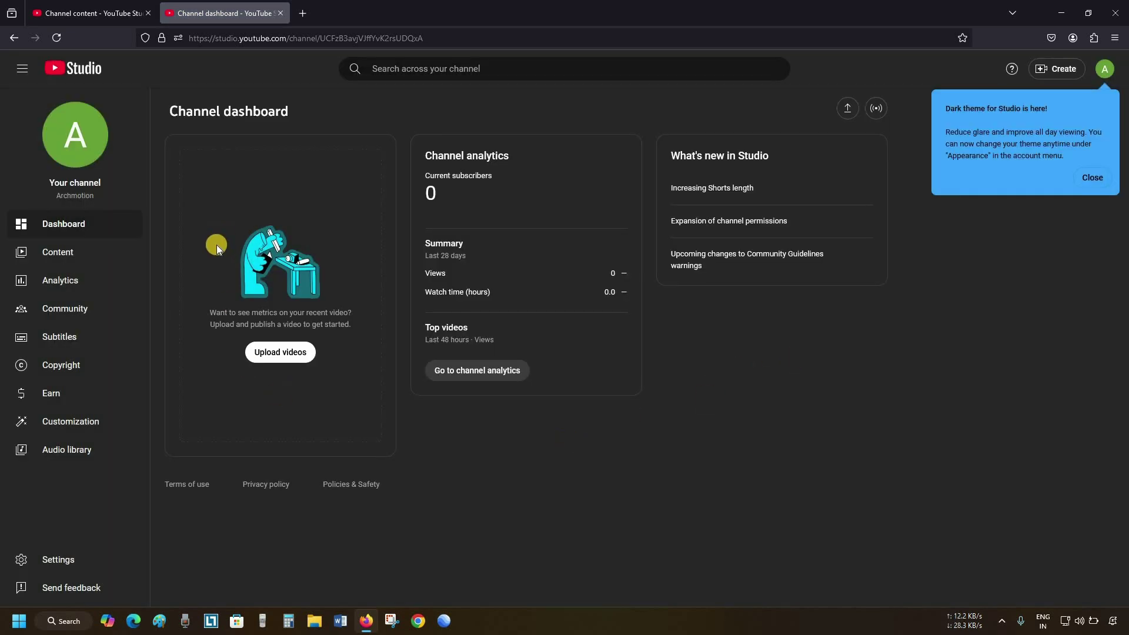
{"action": "left_click", "coordinate": [97, 12]}
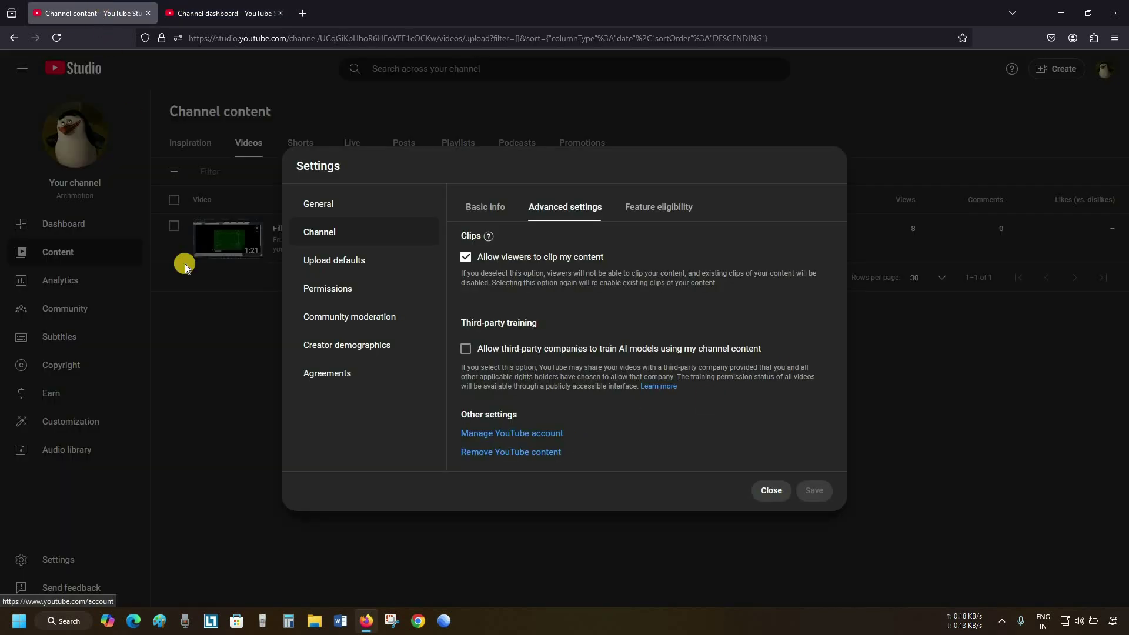
- Reopen Settings > Channel > Advanced settings and launch Manage YouTube account in a new tab
{"action": "left_click", "coordinate": [768, 489]}
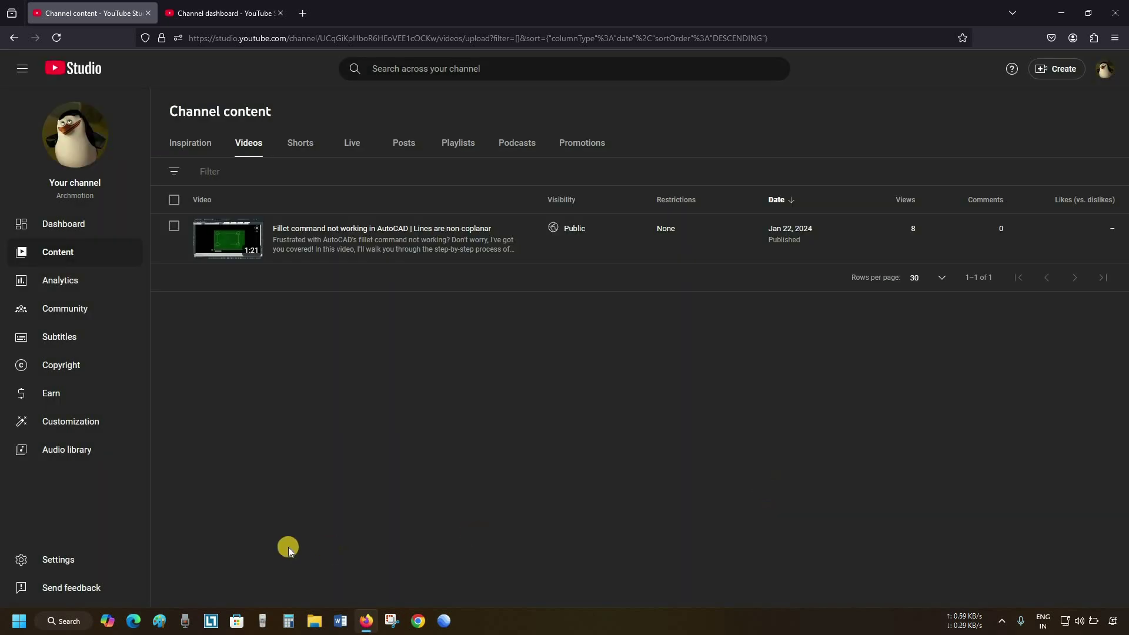
{"action": "left_click", "coordinate": [90, 562]}
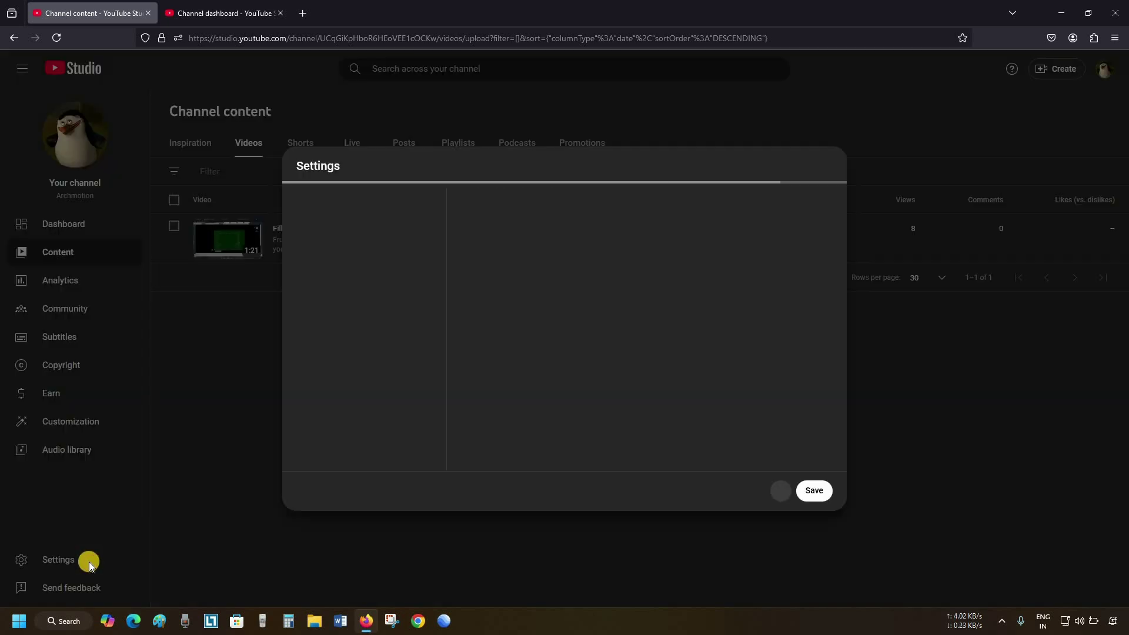
{"action": "left_click", "coordinate": [331, 236]}
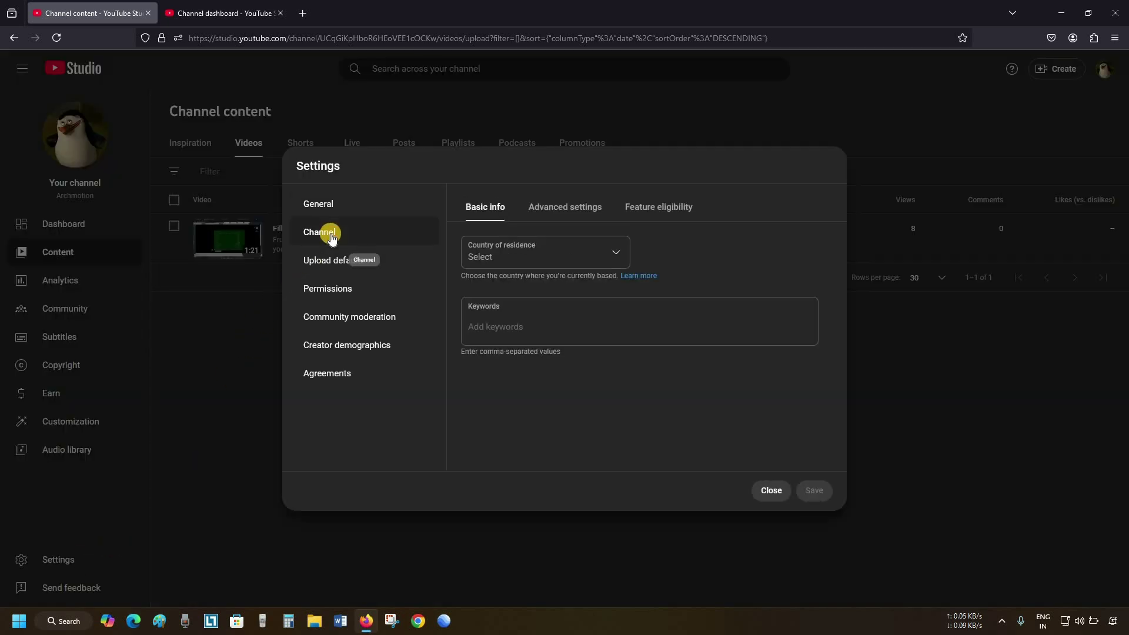
{"action": "left_click", "coordinate": [563, 210]}
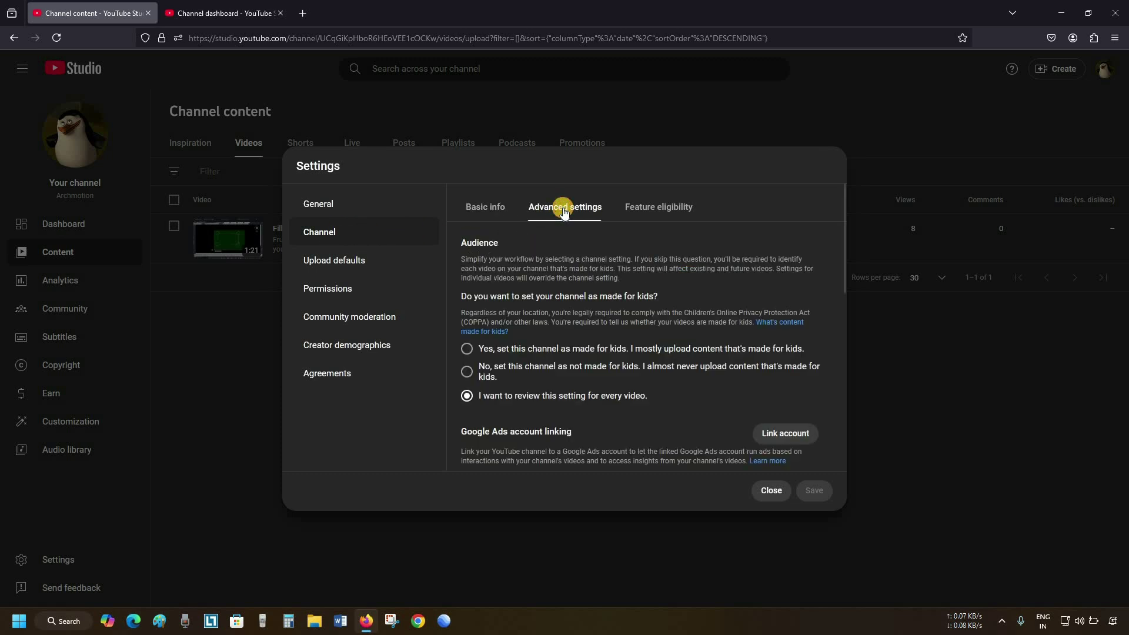
{"action": "scroll", "coordinate": [561, 359], "scroll_direction": "down", "scroll_amount": 10}
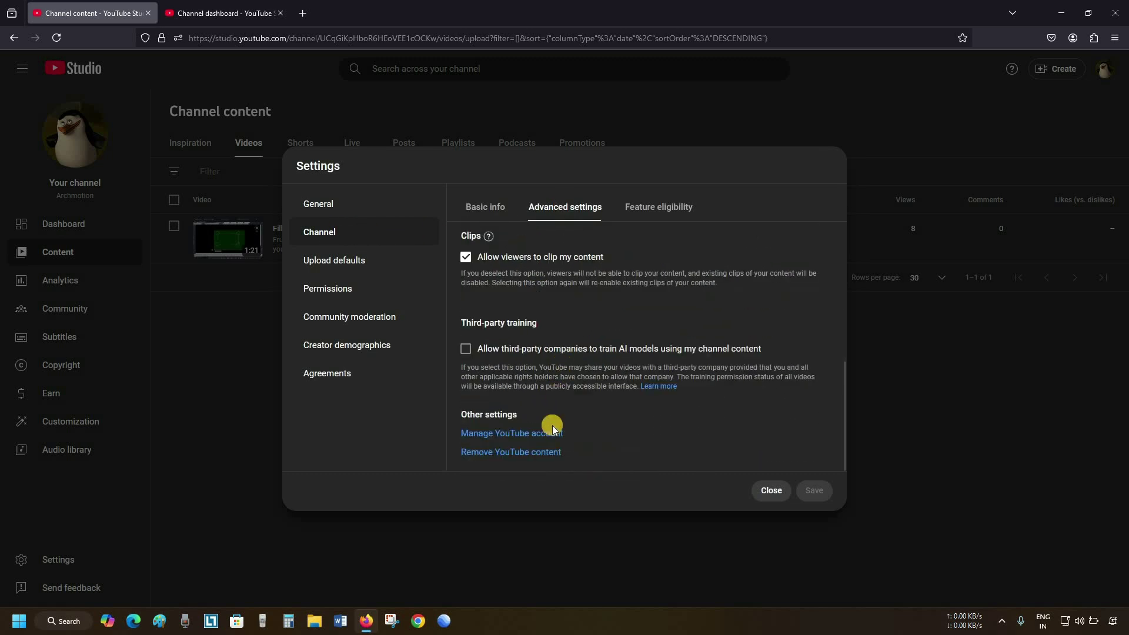
{"action": "left_click", "coordinate": [546, 437]}
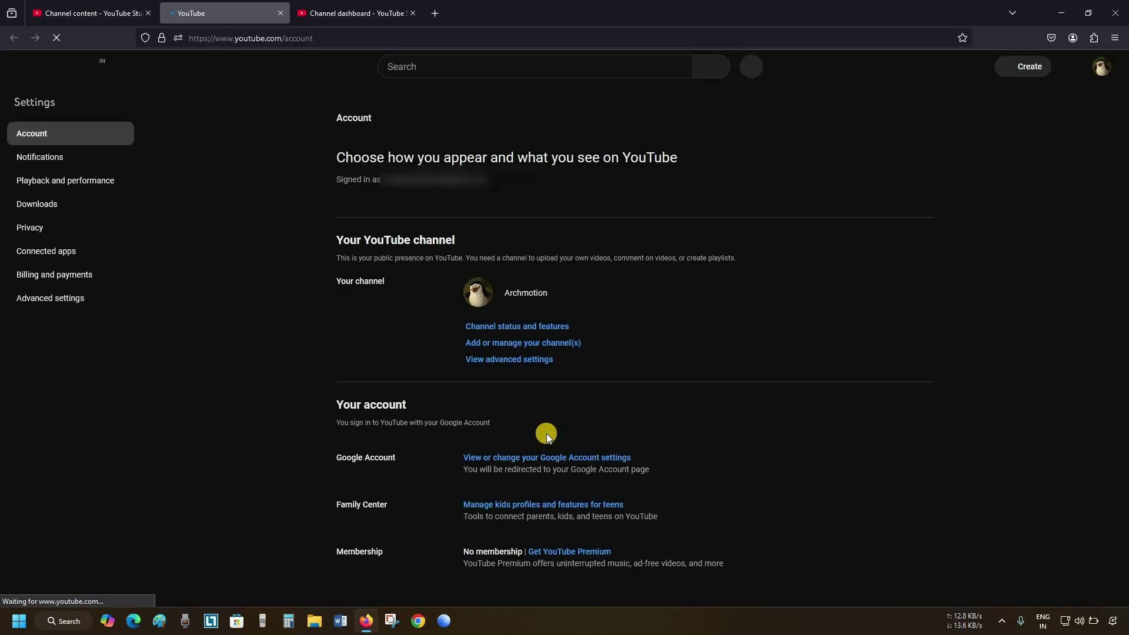
- Start moving the channel to a brand account, verifying with the account password and declining to save it
{"action": "left_click", "coordinate": [78, 299]}
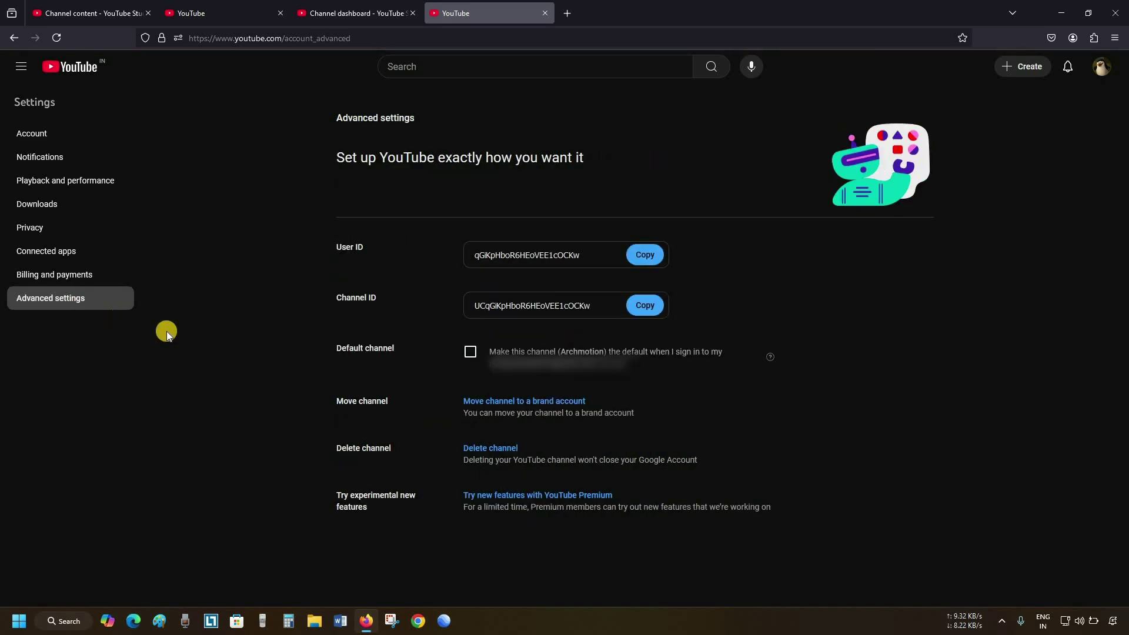
{"action": "left_click", "coordinate": [492, 404]}
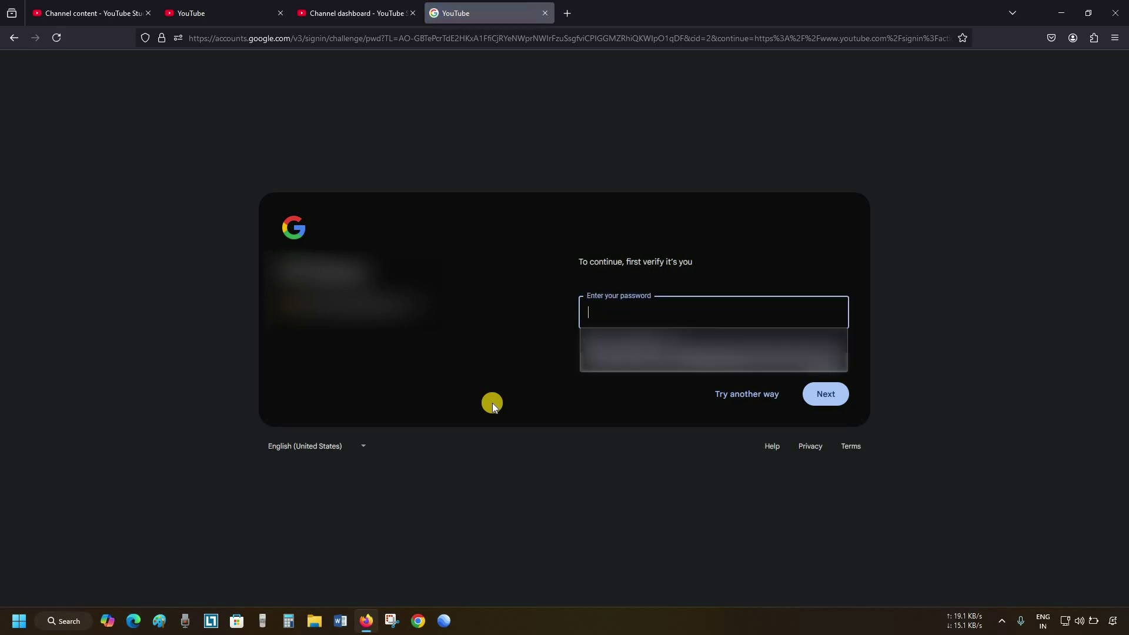
{"action": "type", "text": "•••••"}
{"action": "left_click", "coordinate": [819, 394]}
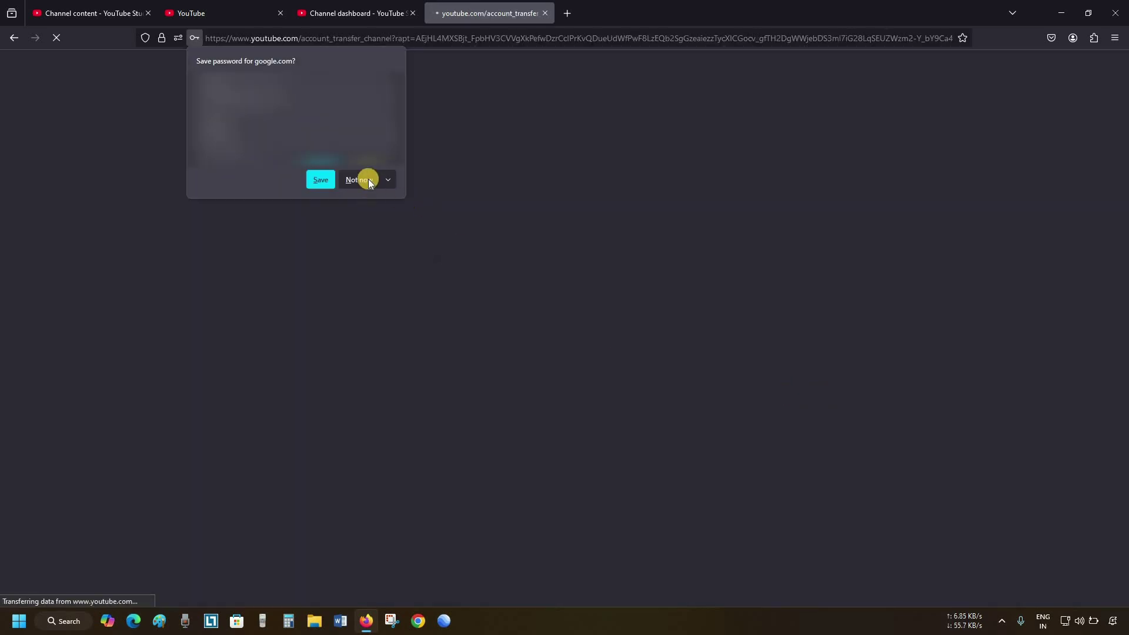
{"action": "left_click", "coordinate": [368, 179]}
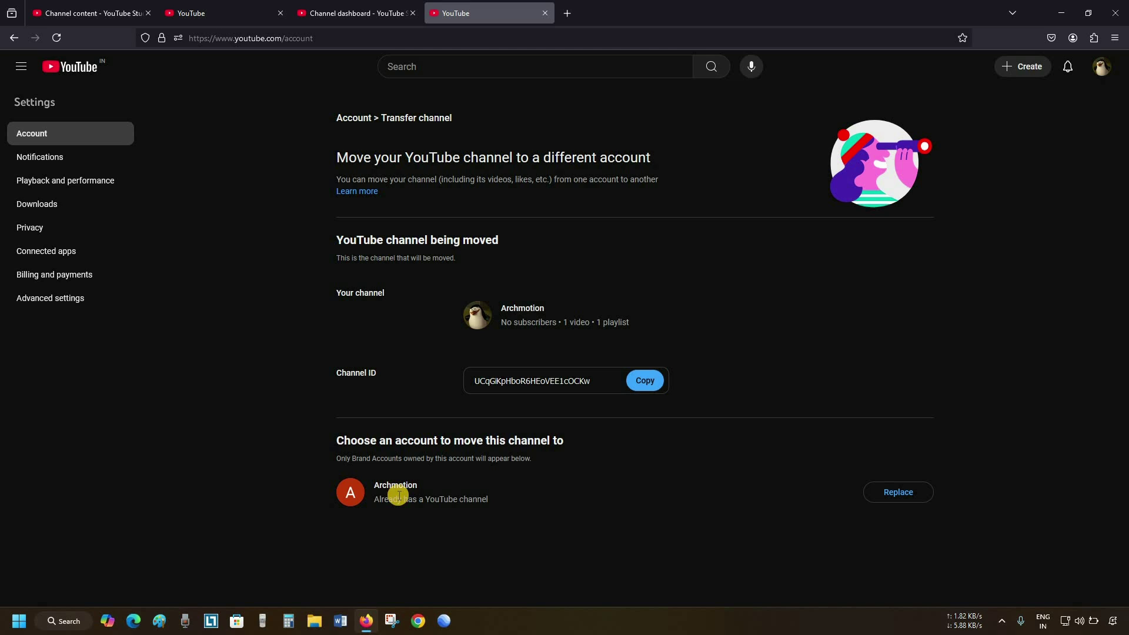
- Replace the brand account's empty channel, confirming its deletion and the channel move
{"action": "left_click", "coordinate": [897, 495]}
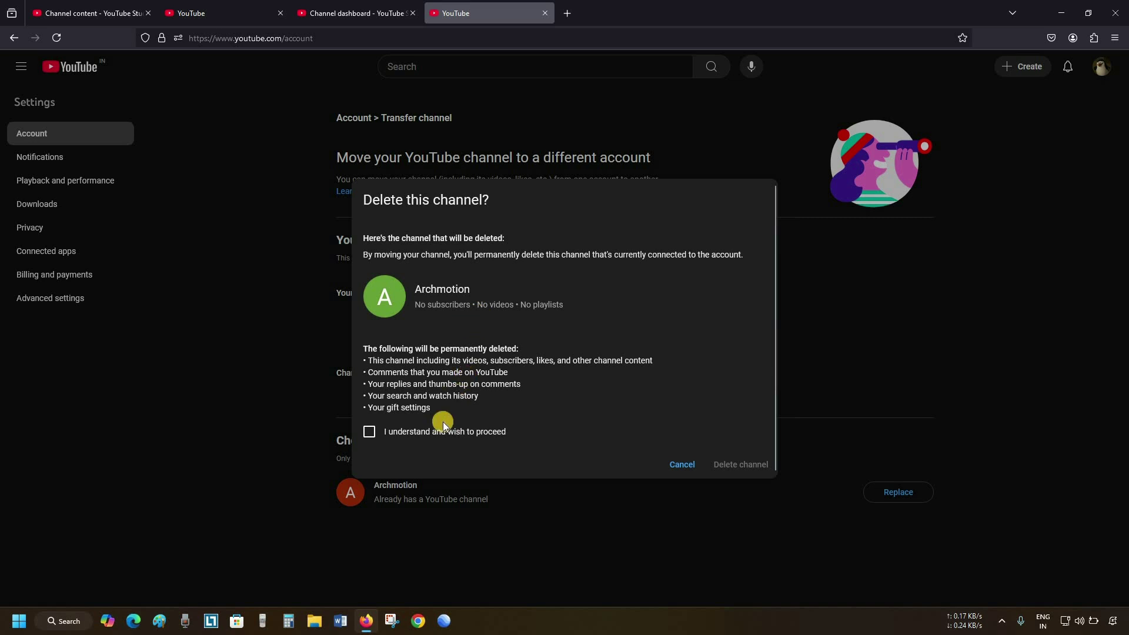
{"action": "left_click", "coordinate": [370, 430]}
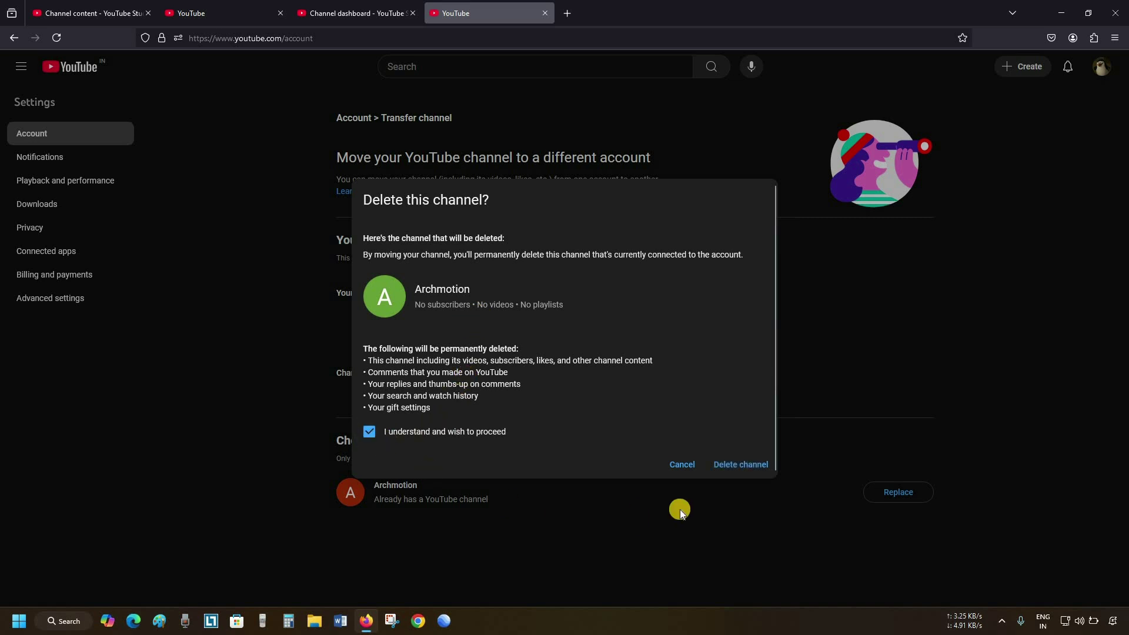
{"action": "left_click", "coordinate": [731, 470]}
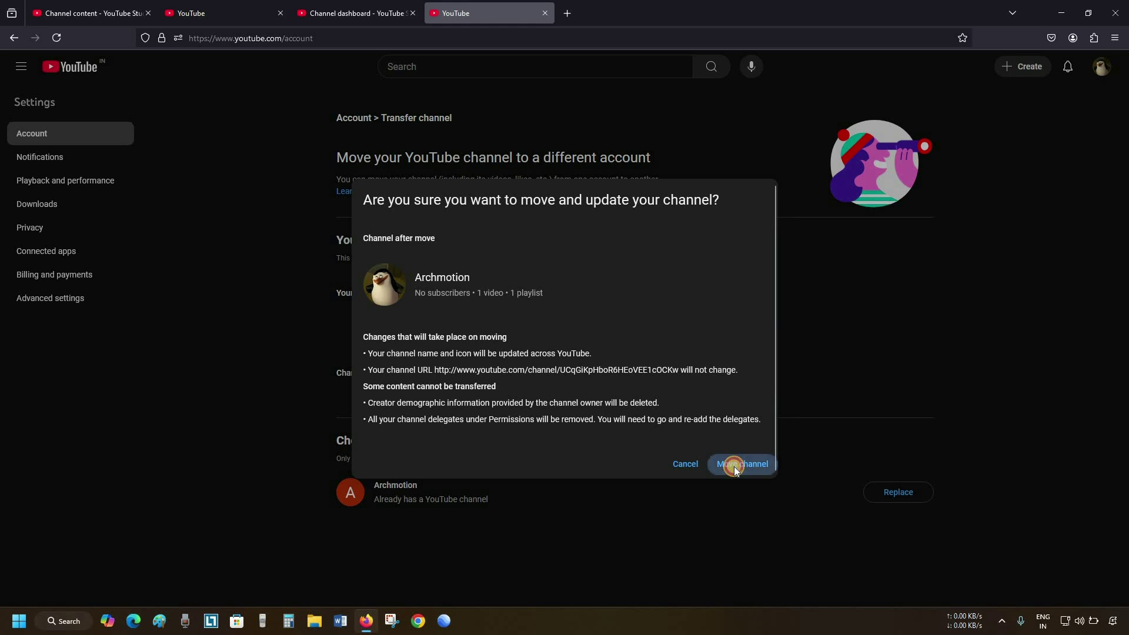
{"action": "left_click", "coordinate": [733, 467]}
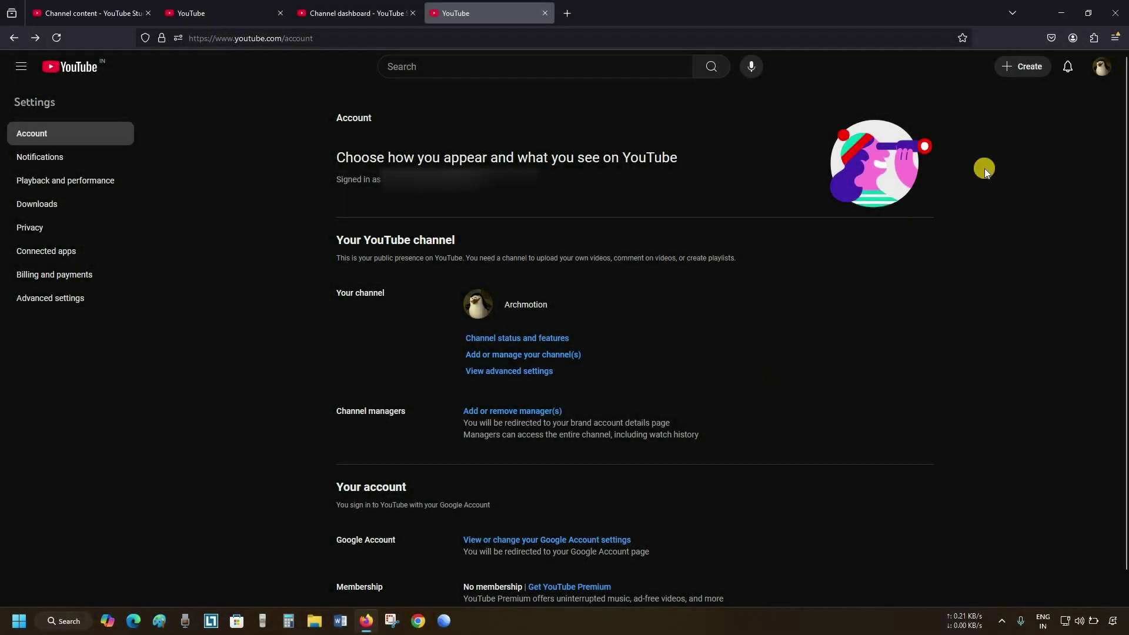
{"action": "left_click", "coordinate": [1104, 67]}
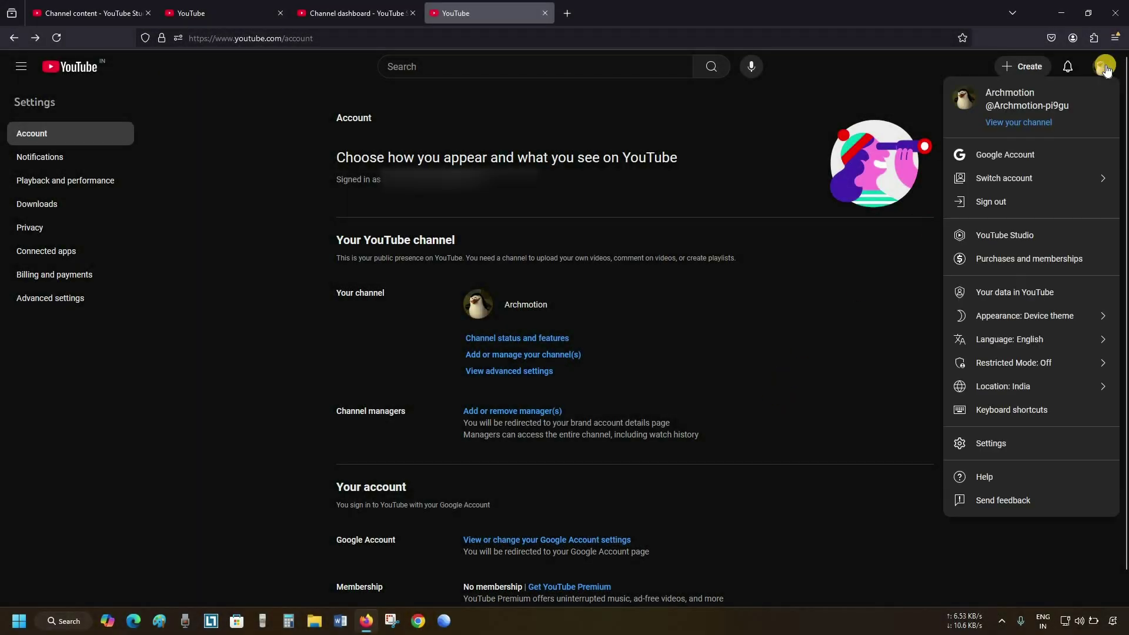
- Switch to the Archmotion brand account and view its Studio Content list showing the AutoCAD Fillet video
{"action": "left_click", "coordinate": [1015, 179]}
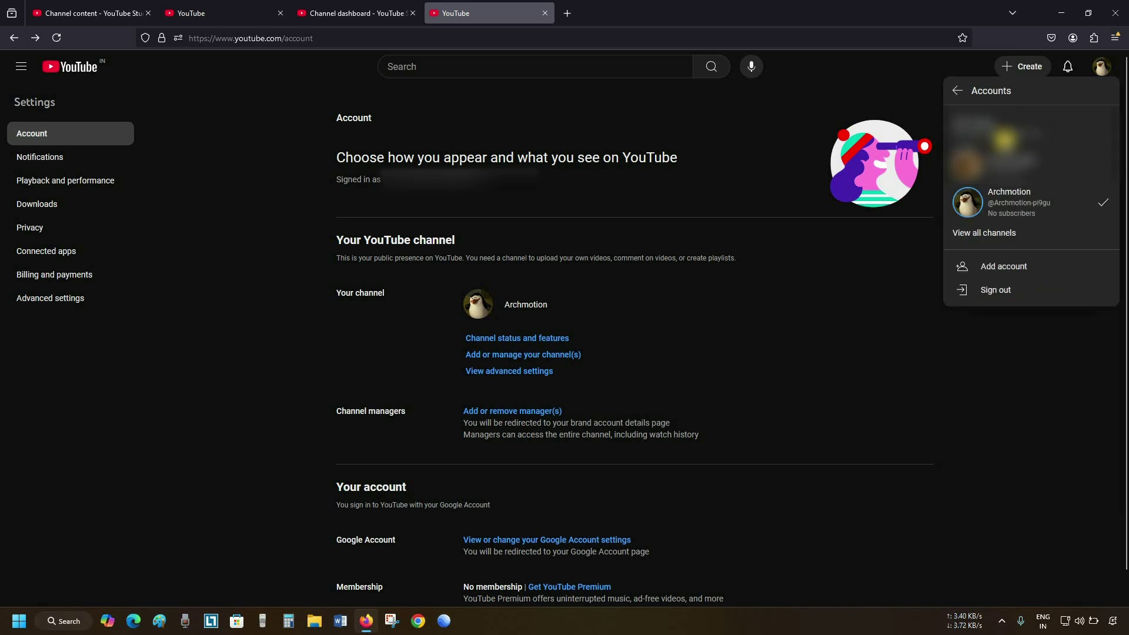
{"action": "left_click", "coordinate": [1022, 205]}
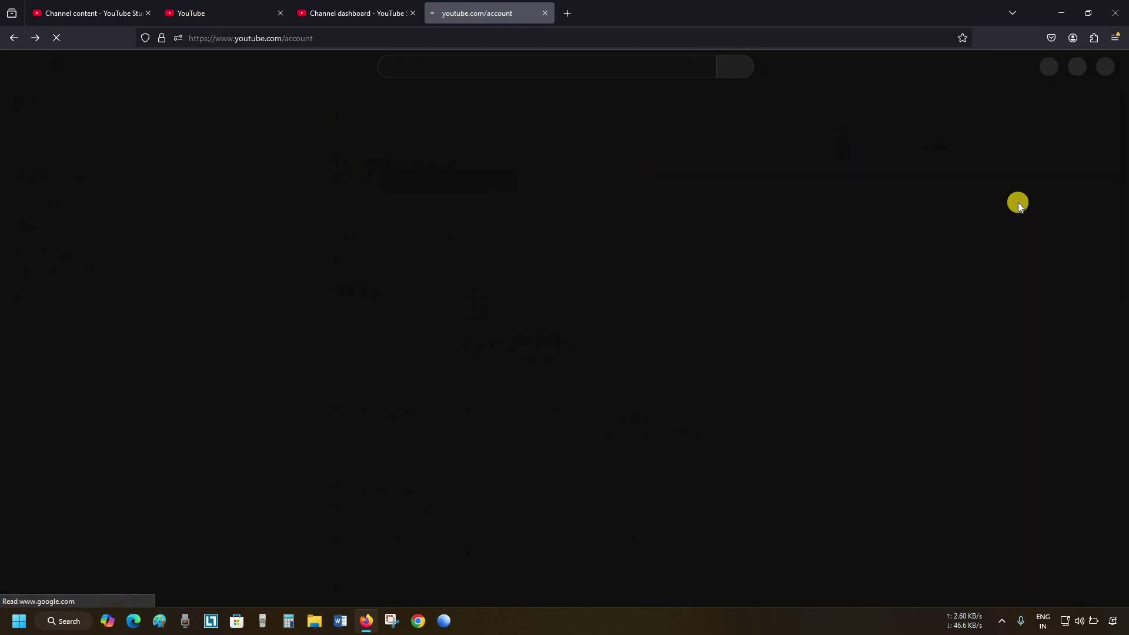
{"action": "left_click", "coordinate": [1099, 69]}
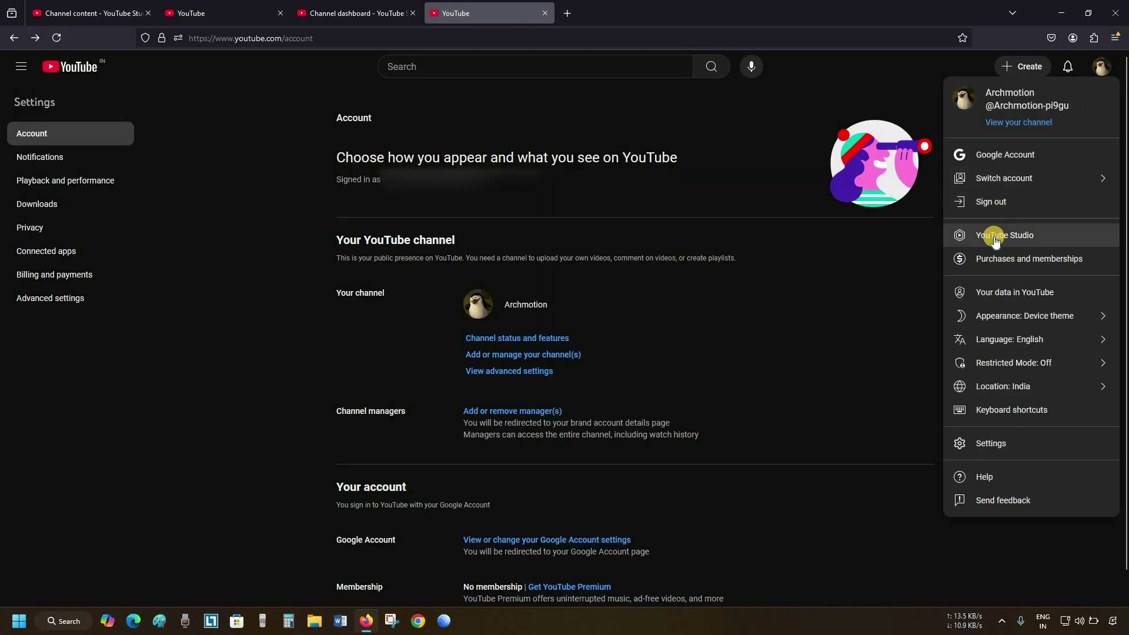
{"action": "left_click", "coordinate": [993, 238]}
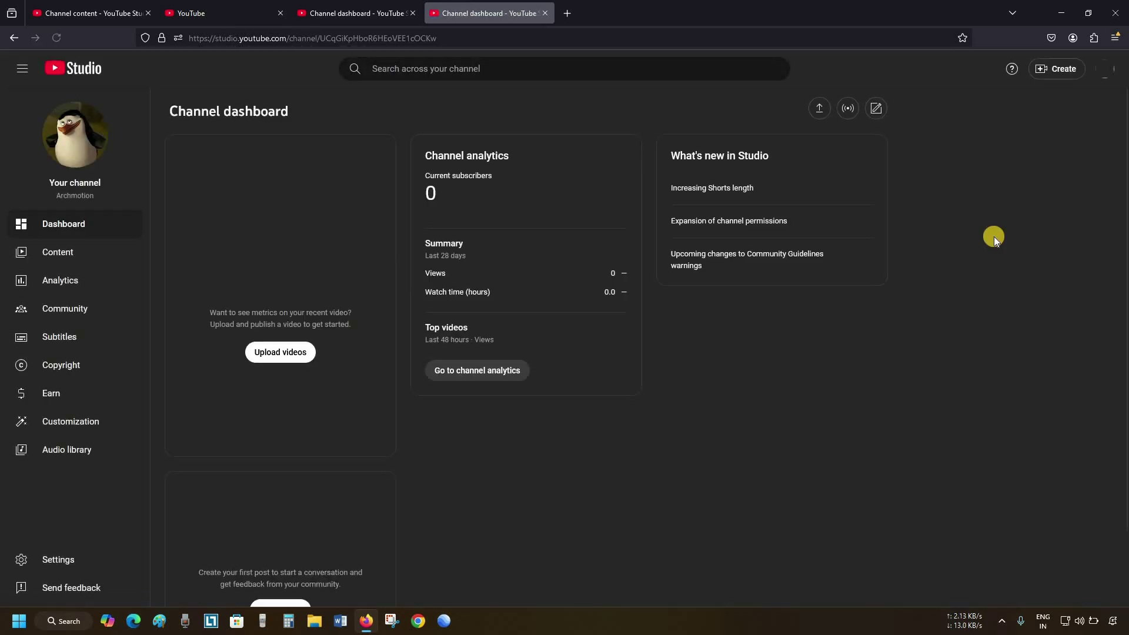
{"action": "left_click", "coordinate": [59, 259]}
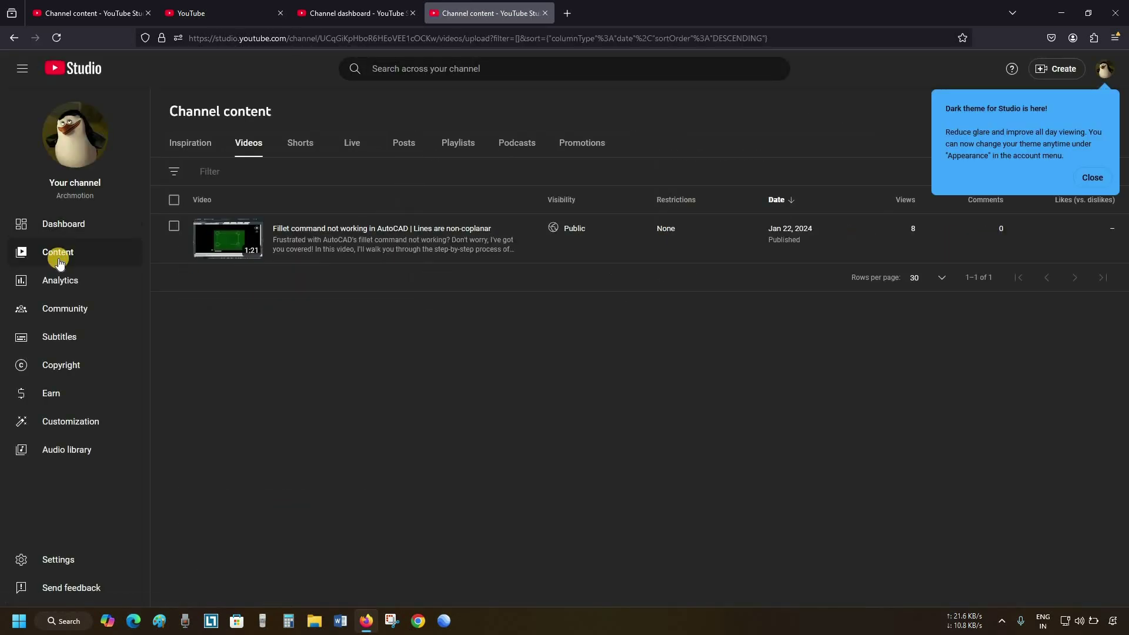
{"action": "mouse_move", "coordinate": [302, 254]}
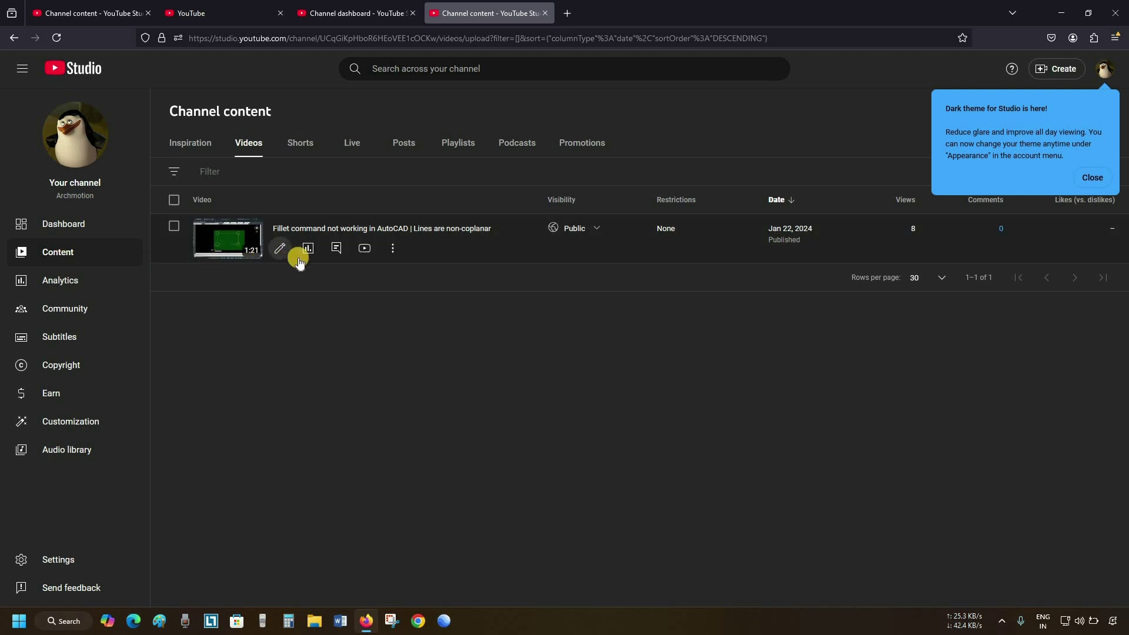